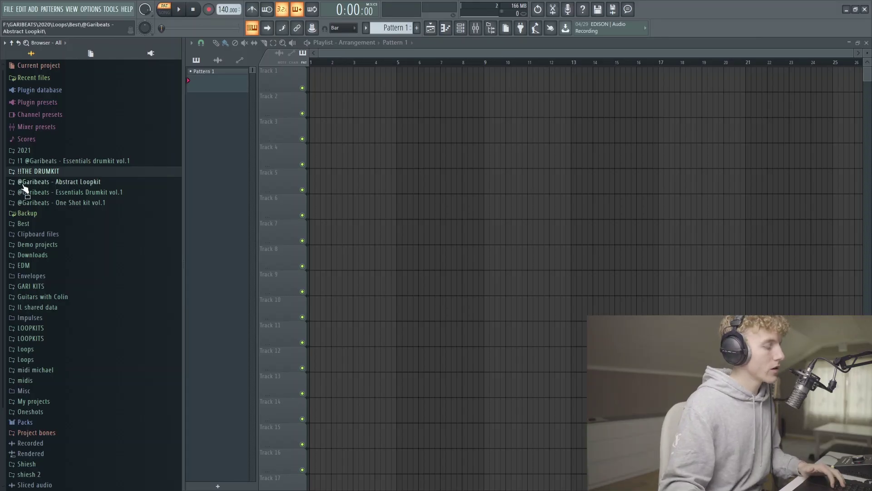
Open !BONUS - Loops in !!THE DRUMKIT and preview the alone time melody loop.
click(59, 173)
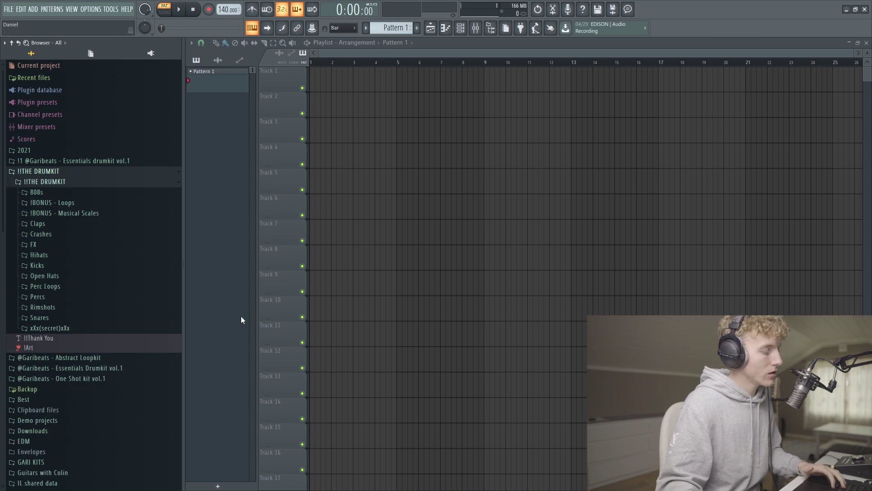
scroll(95, 166, down, 3)
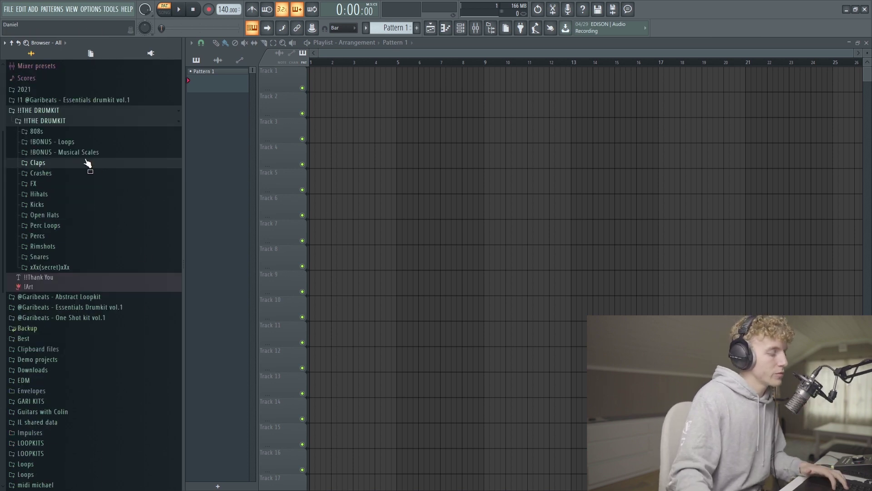
click(84, 145)
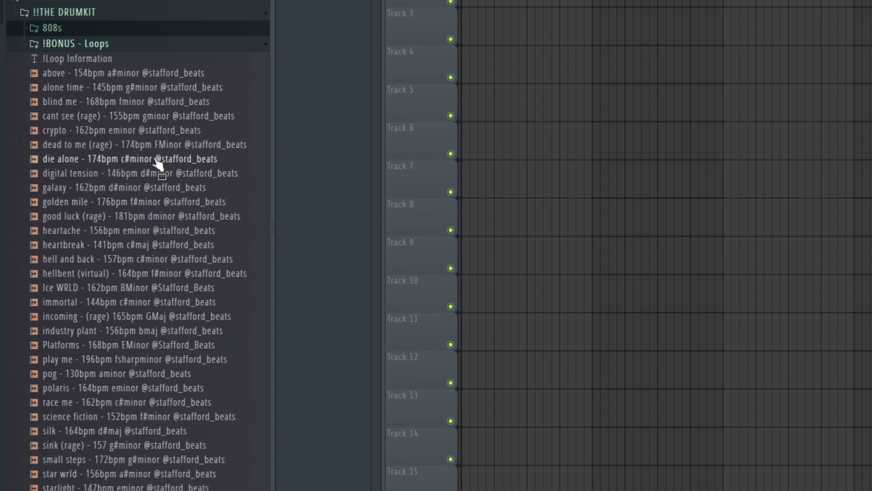
click(169, 88)
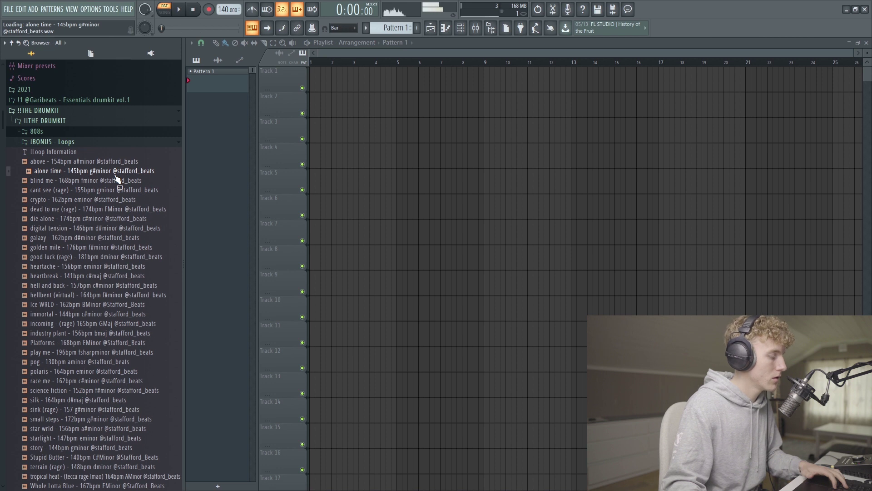
key(space)
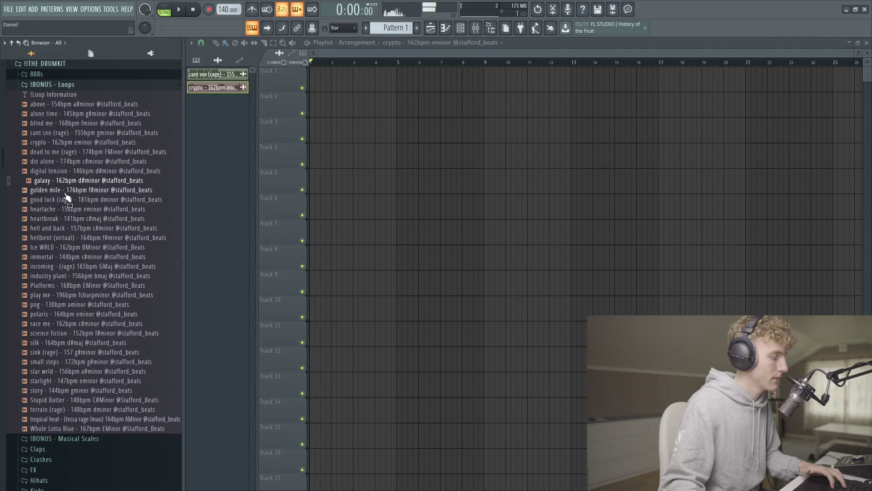
Scroll further down the bonus loops and drag a loop into the Playlist.
scroll(66, 197, down, 2)
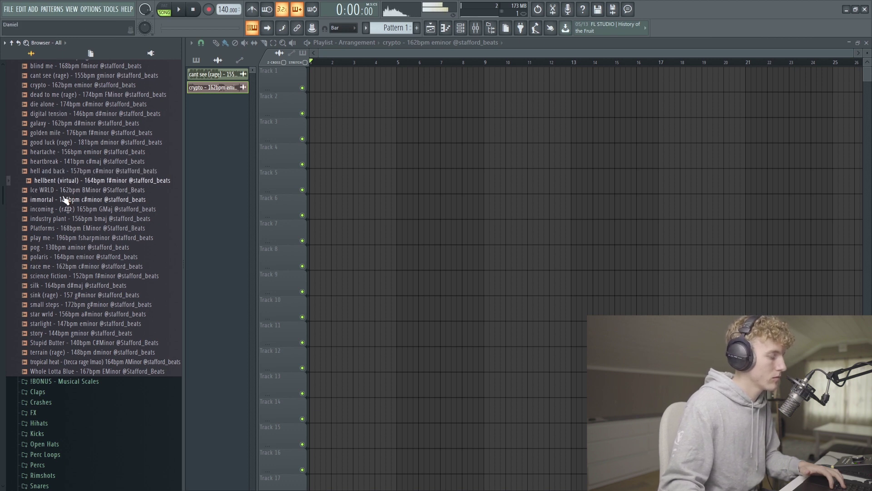
scroll(64, 196, down, 2)
drag(86, 208, 318, 132)
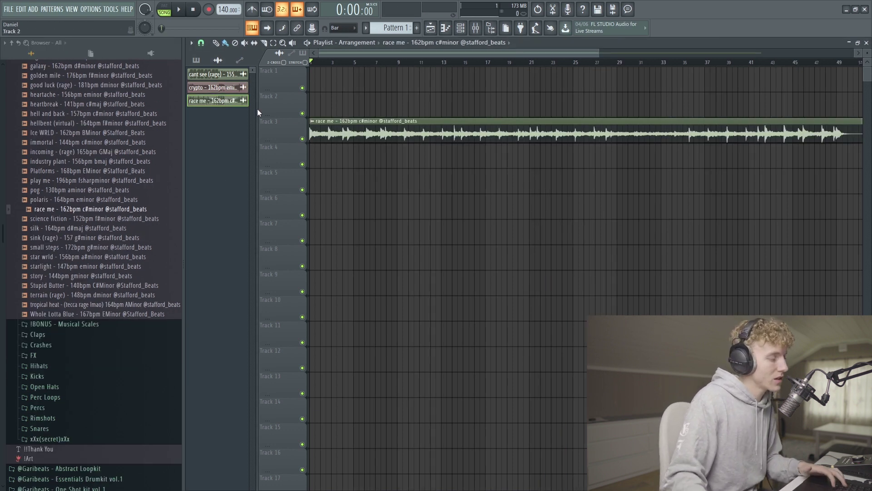
Play back the race me loop on Track 3, then start raising the tempo toward 162.
scroll(411, 100, down, 3)
scroll(404, 167, up, 3)
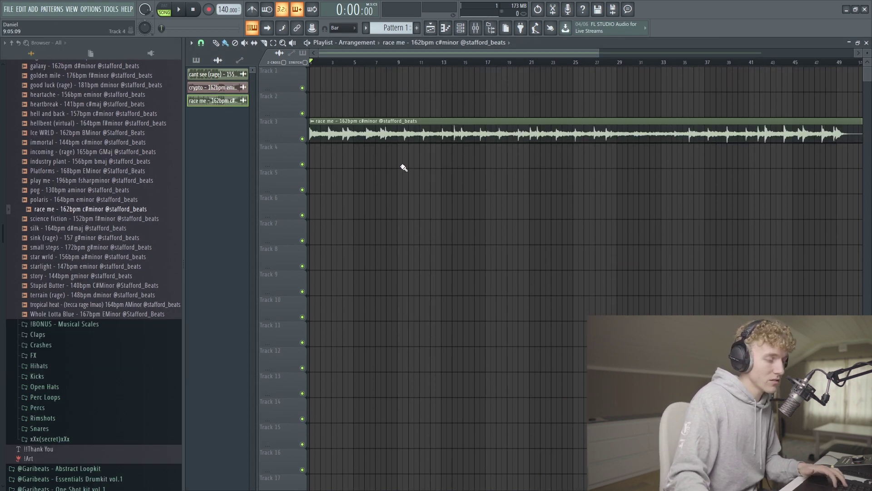
key(space)
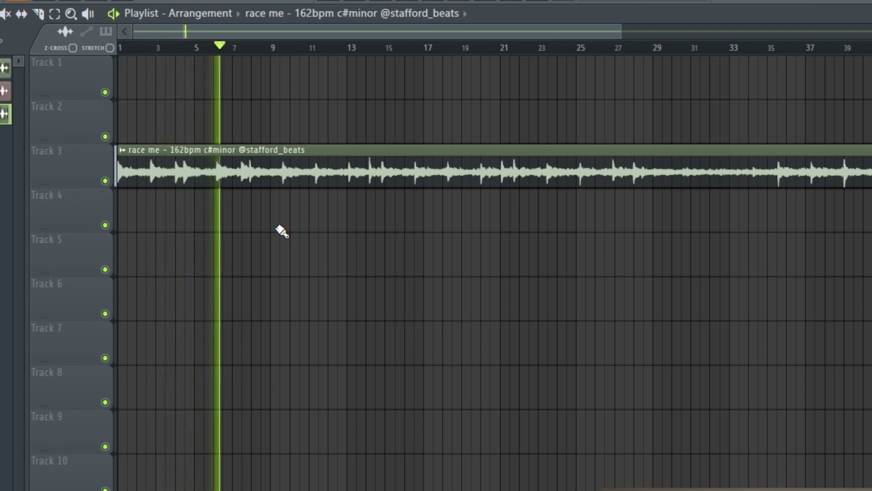
key(space)
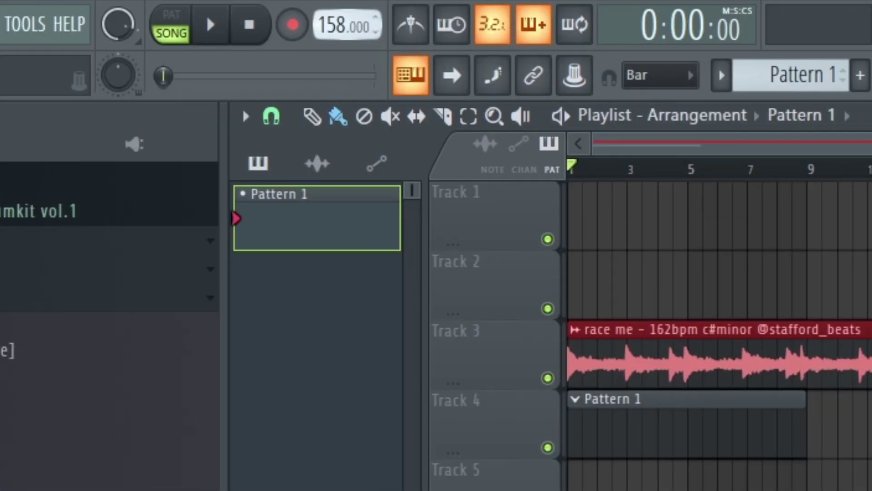
drag(345, 25, 345, 27)
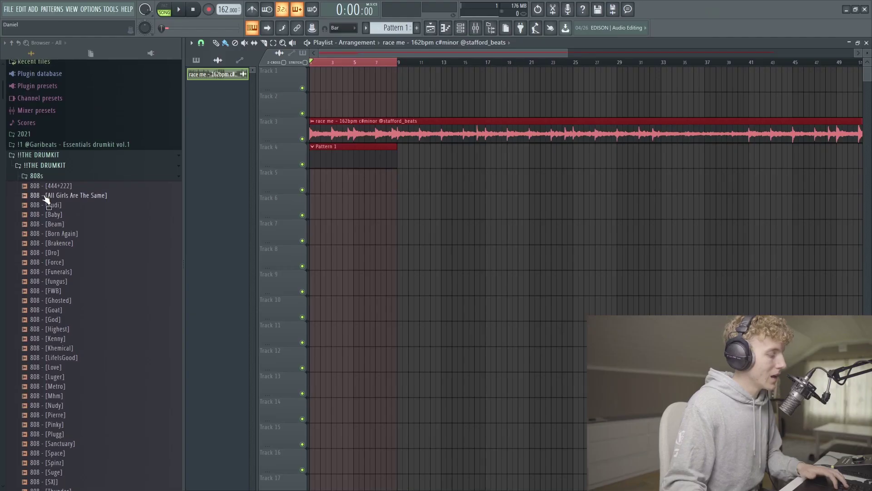
Preview Clap - [Full] from the Claps folder and program three Clap - [Shield] hits across the pattern.
click(41, 176)
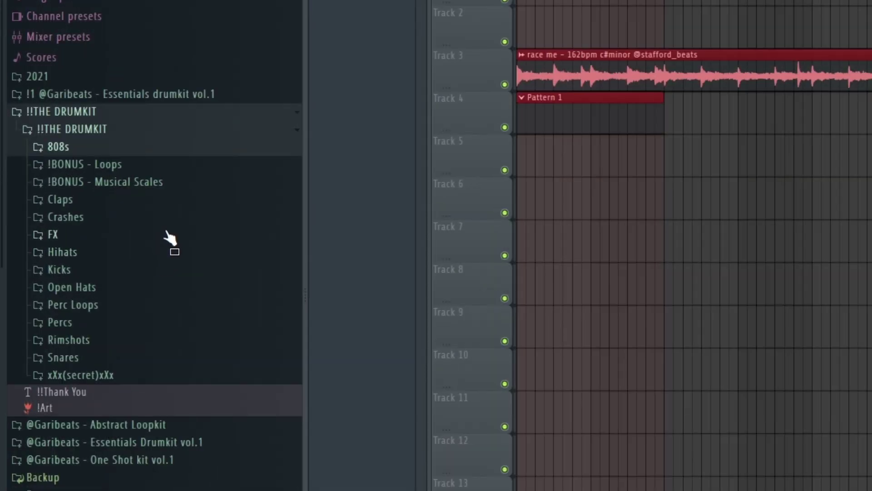
click(91, 218)
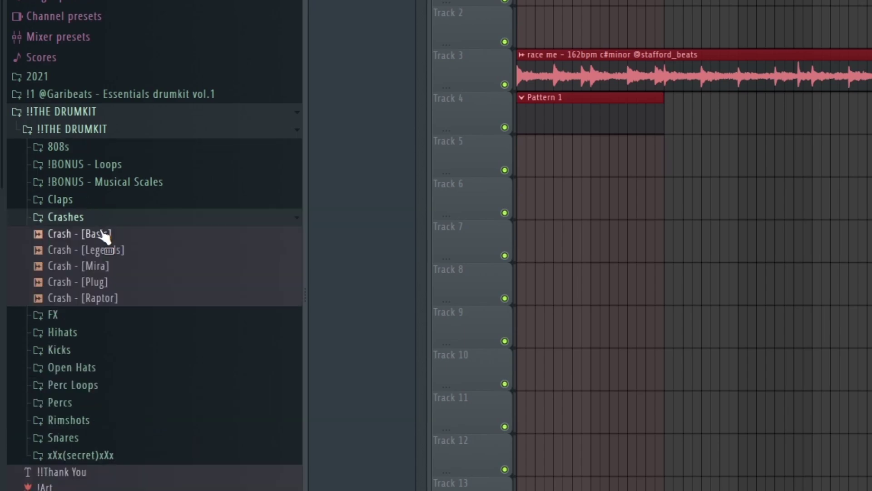
click(93, 218)
click(77, 200)
click(71, 267)
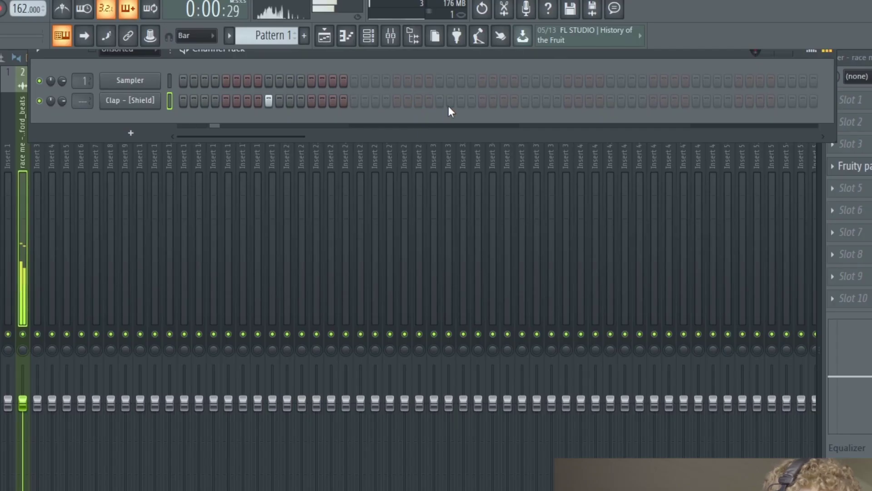
click(439, 100)
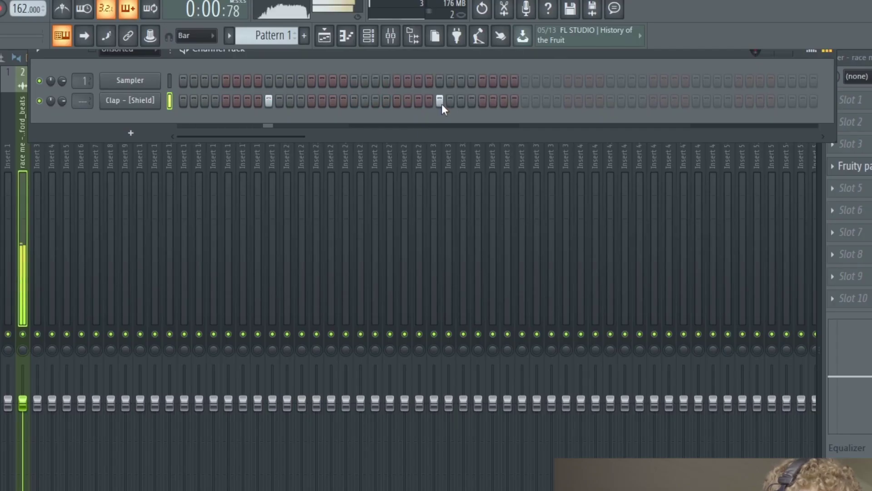
click(613, 100)
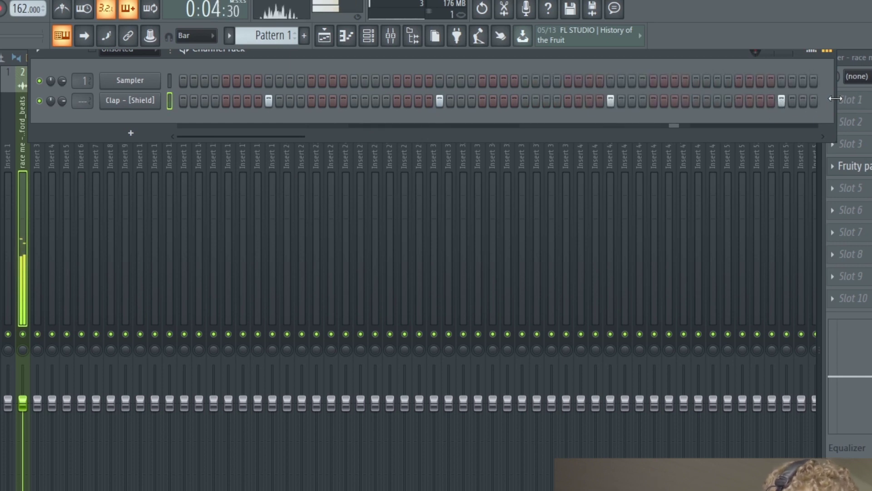
click(782, 101)
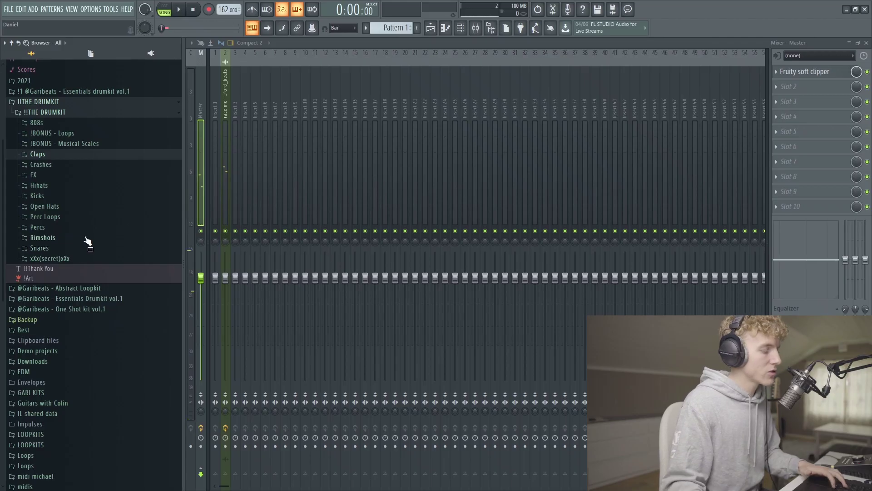
Audition the Bongo, Brakence, Combo, Giannis and Smoke rimshots, then add two late snare hits.
click(80, 240)
drag(84, 253, 93, 259)
click(182, 211)
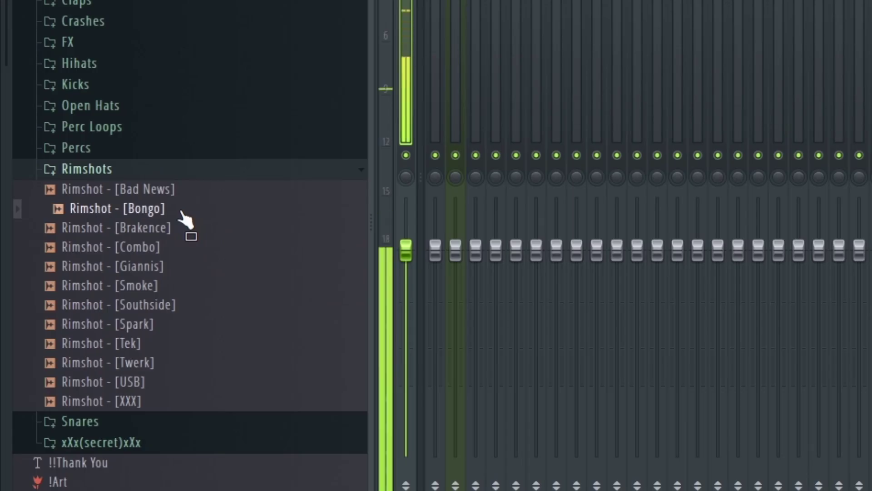
click(183, 233)
click(183, 254)
click(174, 268)
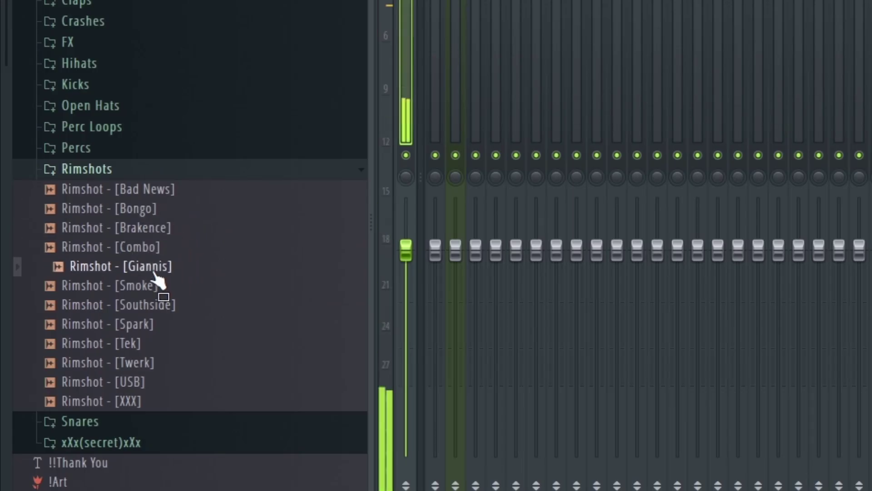
click(162, 286)
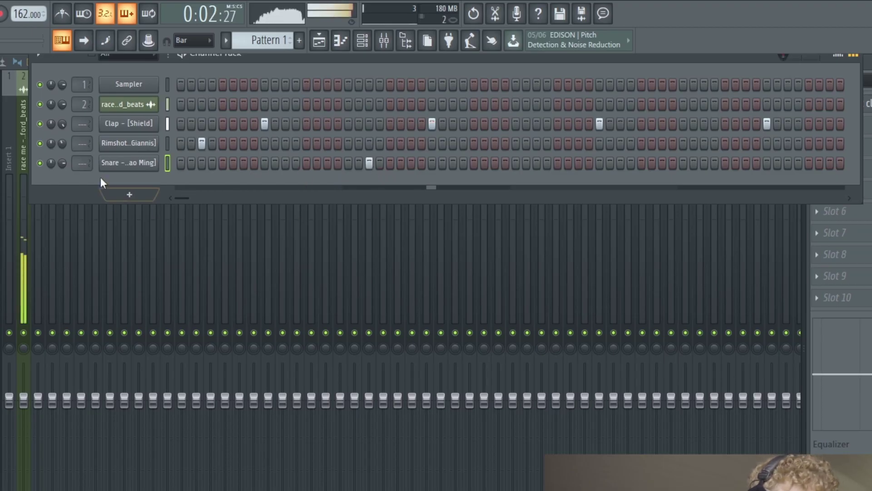
click(663, 162)
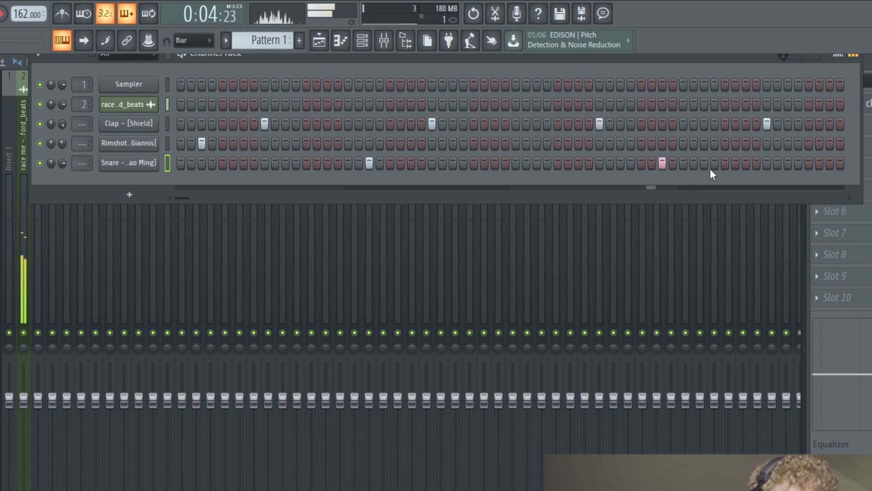
click(704, 162)
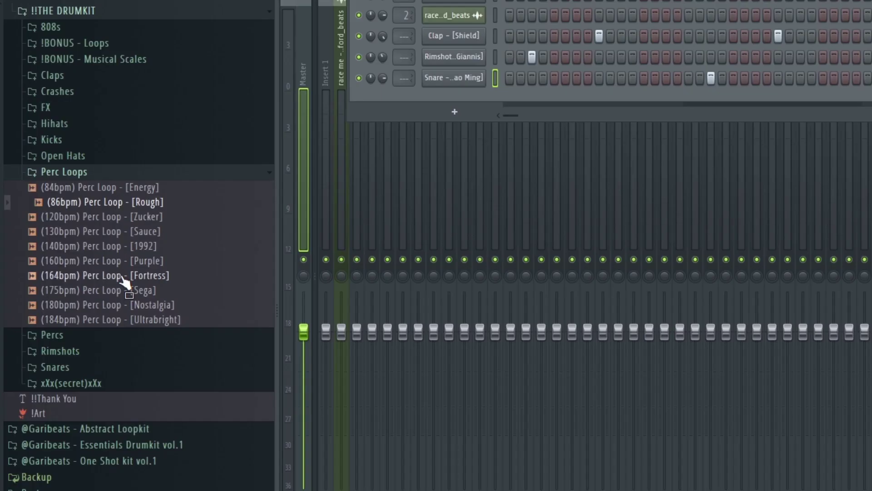
Preview the Fortress and Sega perc loops and move the Fortress clip to about bar 18.
click(123, 277)
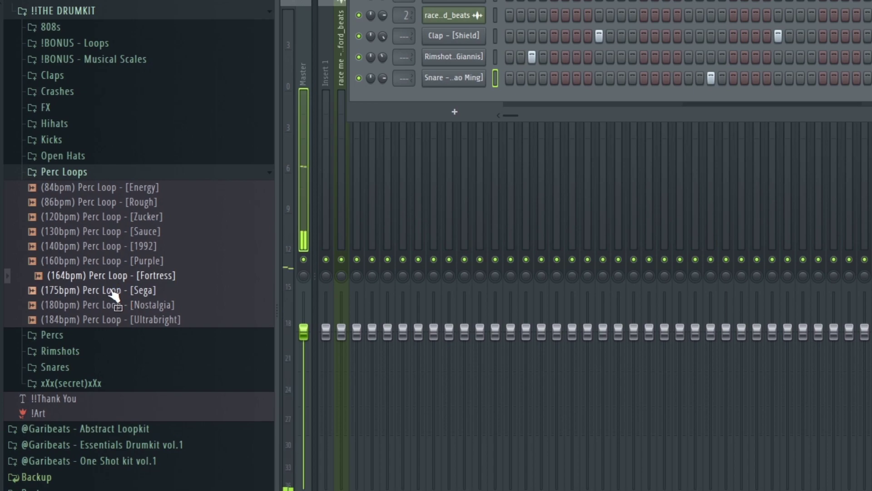
click(116, 291)
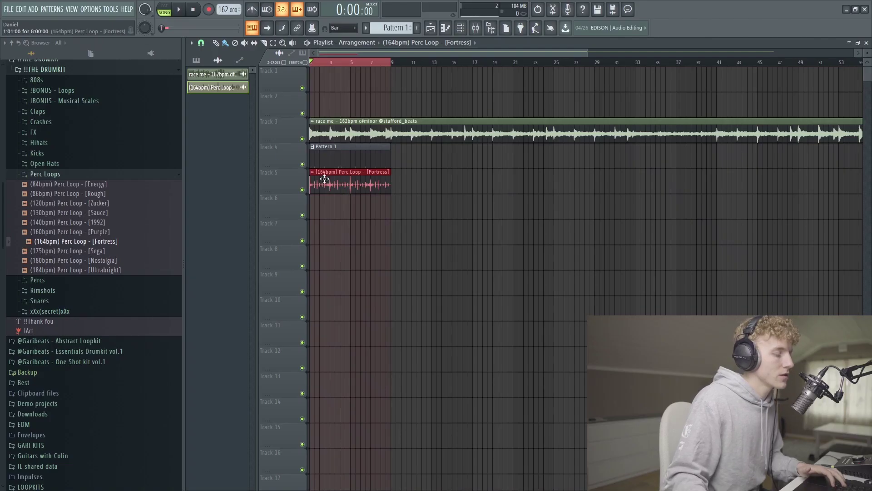
drag(351, 196, 527, 191)
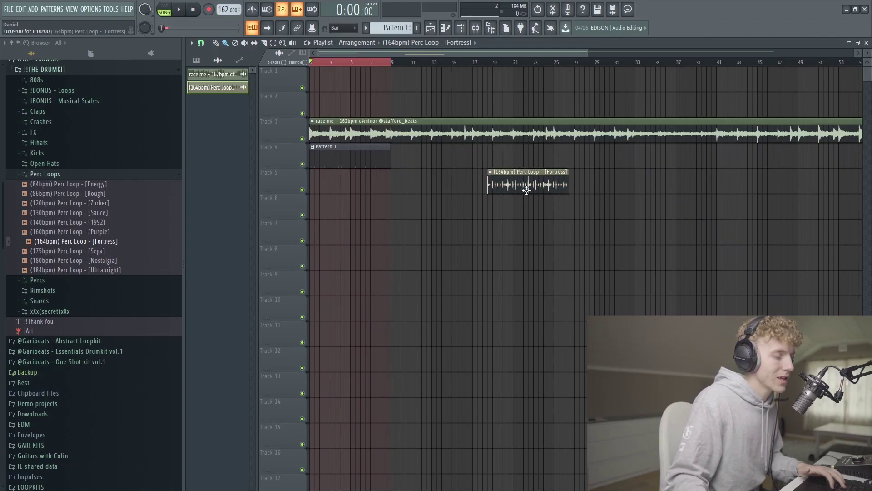
Collapse Perc Loops, open the Hihats folder and bring up the Channel Rack.
click(66, 177)
click(41, 142)
key(F6)
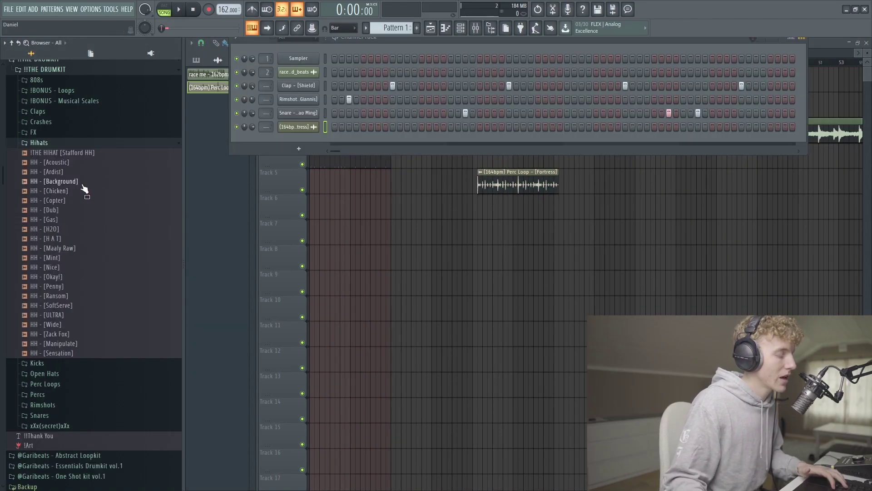
Add HH - [Okay!] as a new channel hitting every other step, previewing the Stafford HH sample.
drag(62, 233, 304, 150)
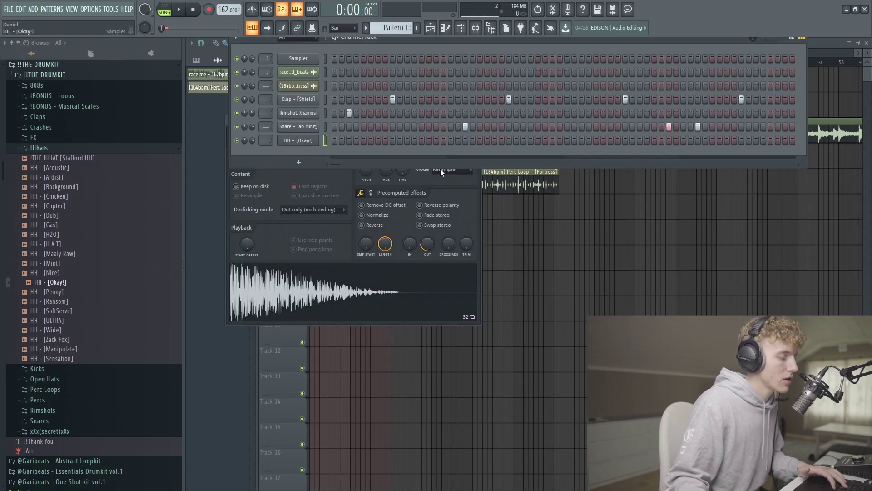
key(space)
click(98, 159)
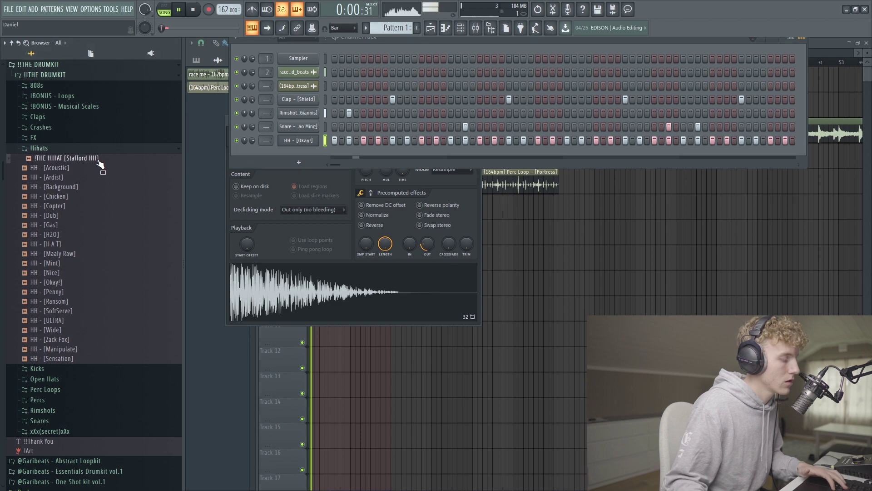
click(72, 149)
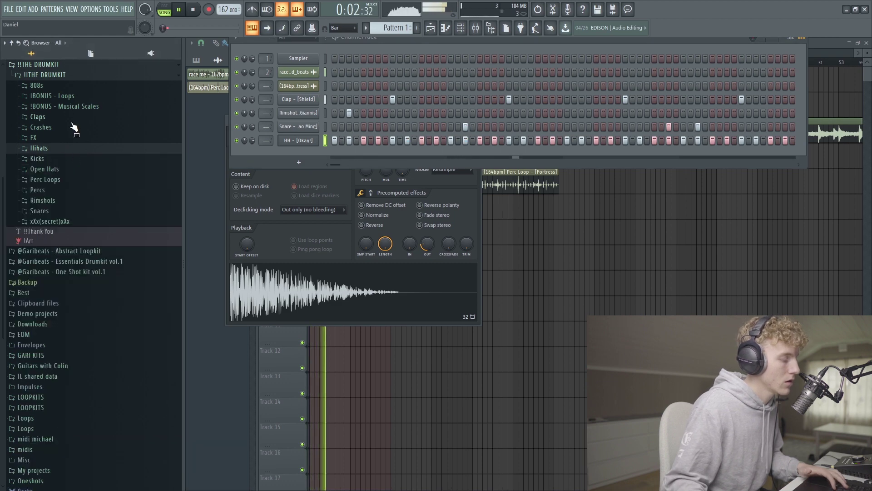
Open the HH - [Okay!] channel in the piano roll and stop playback.
right_click(302, 141)
click(309, 148)
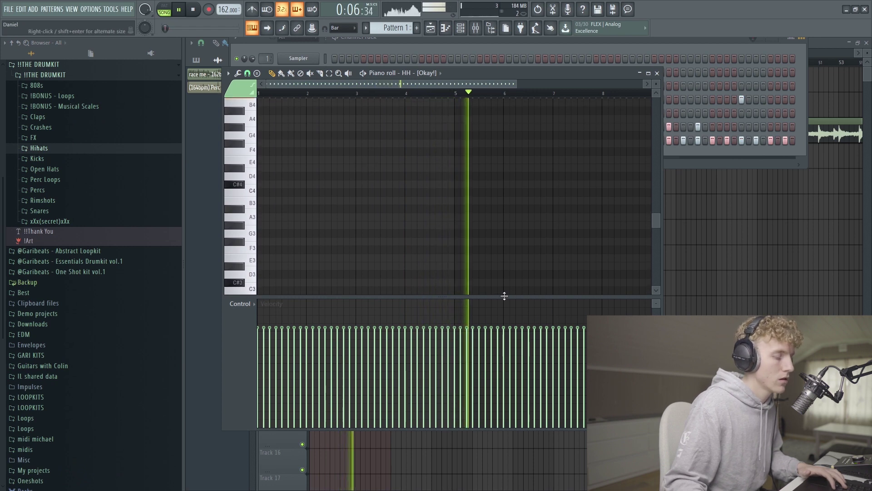
key(space)
Place an A4 hi-hat note, remove a trial G4 note, and add a quick pitched roll.
scroll(288, 156, up, 3)
click(278, 173)
click(335, 193)
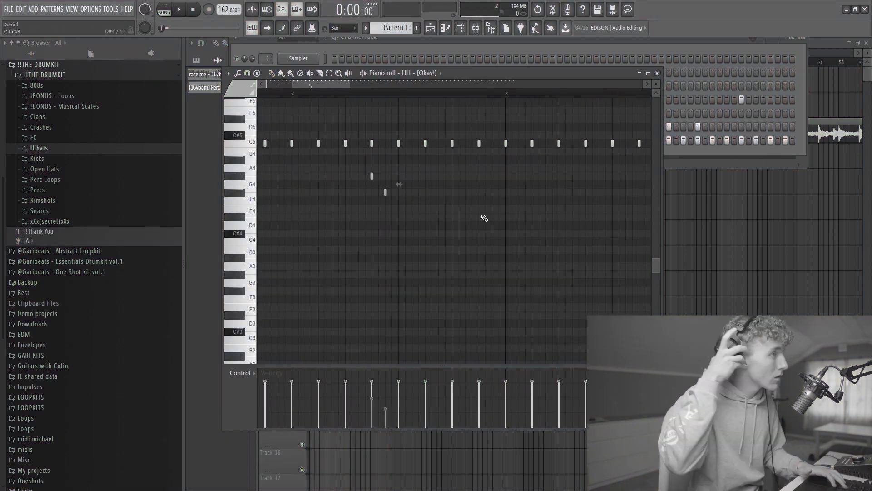
right_click(385, 192)
key(space)
scroll(450, 241, down, 2)
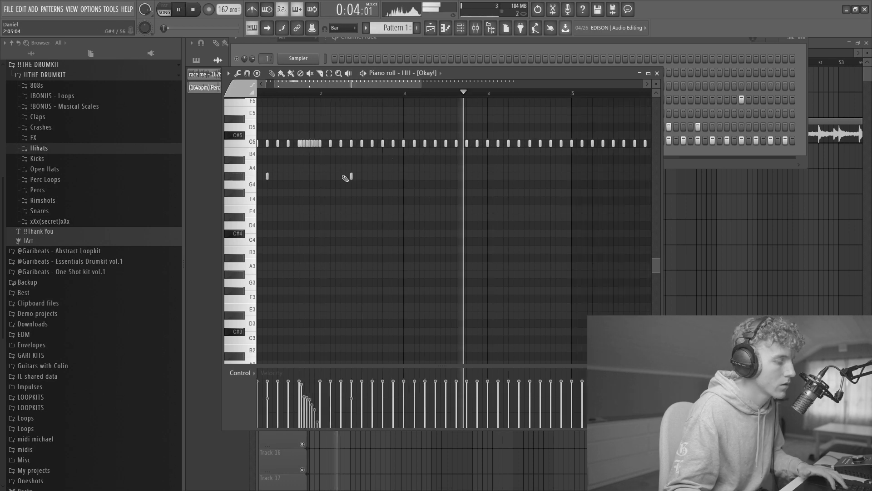
scroll(429, 169, up, 3)
click(470, 194)
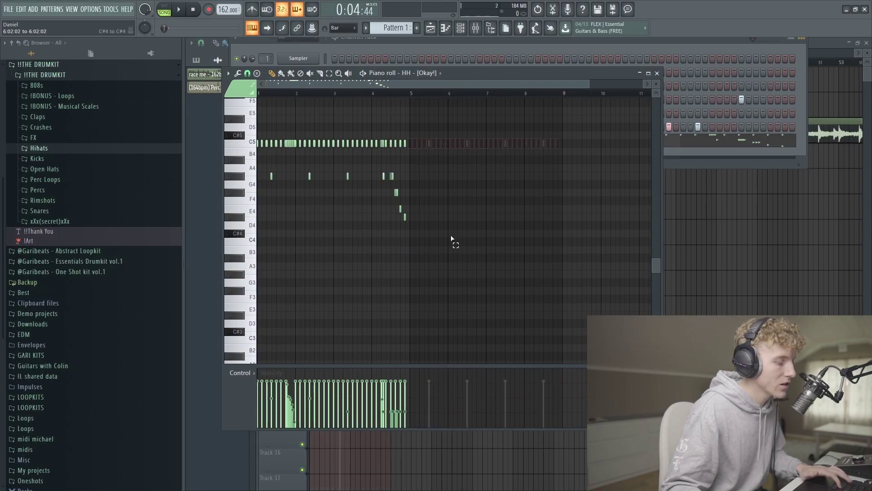
Duplicate all hi-hat notes with Ctrl+B to fill eight bars and play the extended pattern.
key(ctrl+a)
key(ctrl+b)
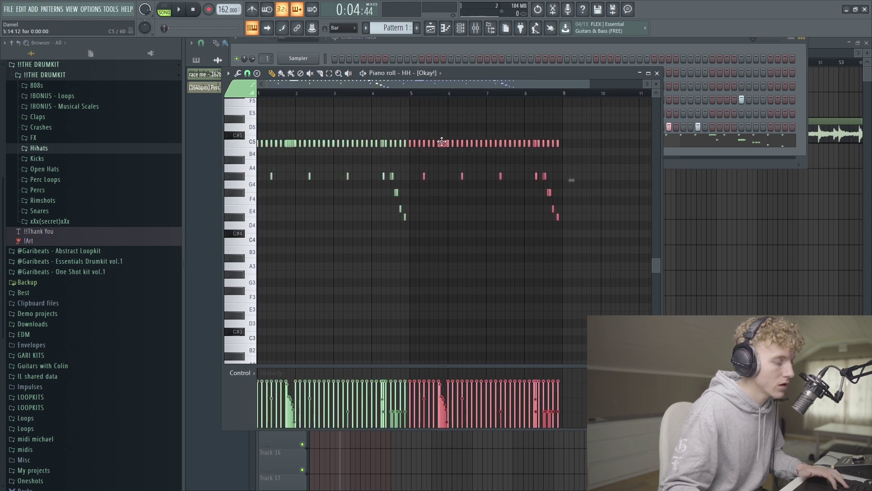
scroll(423, 159, up, 3)
click(407, 173)
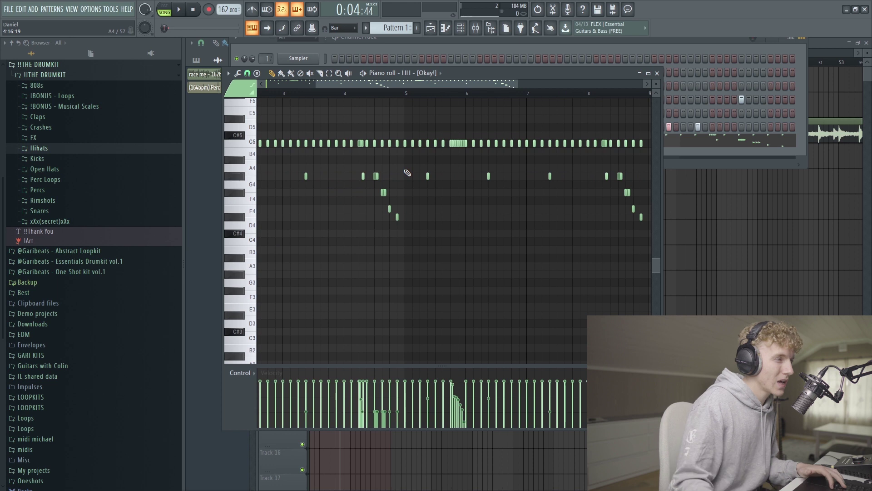
scroll(454, 181, down, 3)
scroll(500, 191, up, 1)
key(space)
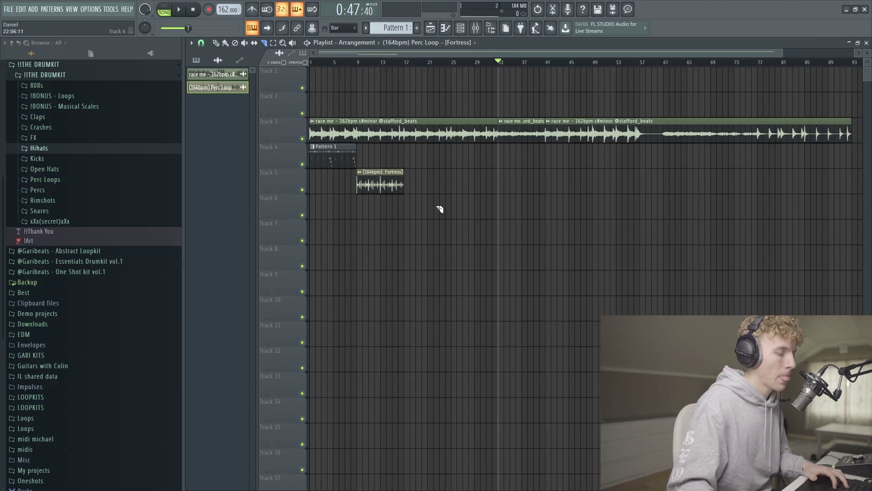
Zoom the playlist to check the clips and play the song from the Fortress perc intro.
scroll(440, 209, up, 3)
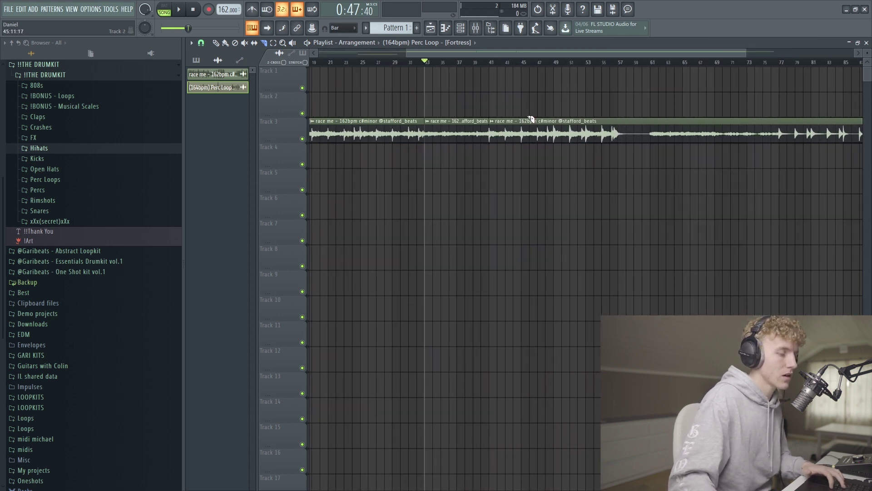
scroll(543, 89, down, 2)
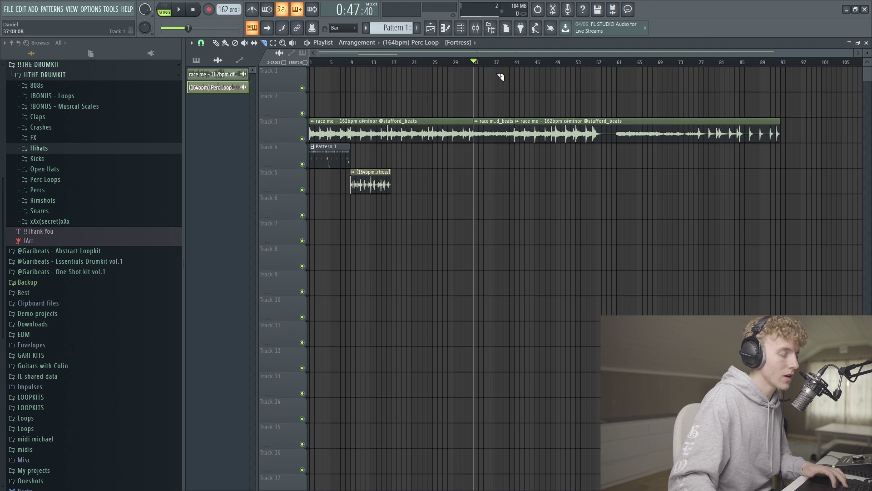
key(space)
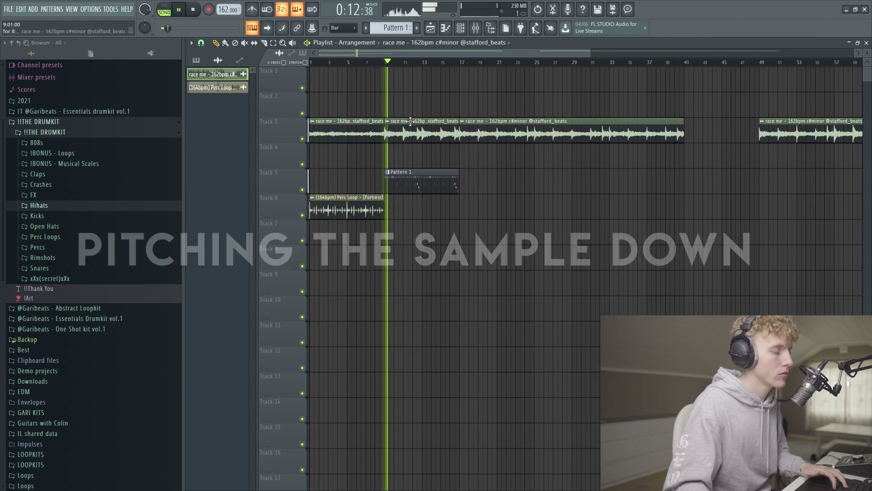
Drag Transition - [Creation] from the FX folder onto Track 7 just before bar 9.
scroll(447, 176, down, 2)
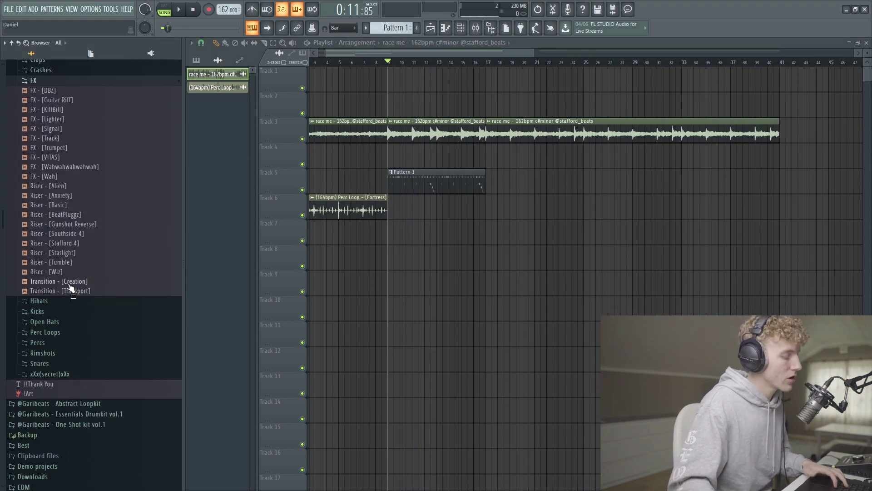
drag(84, 281, 386, 229)
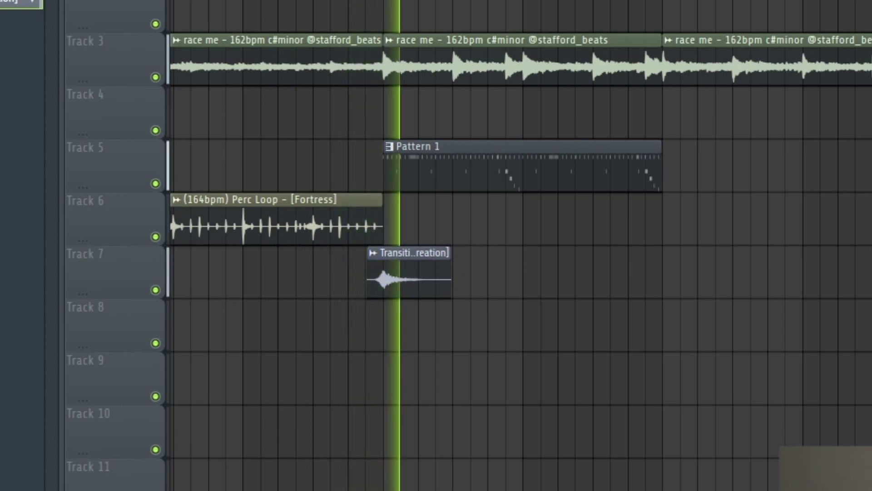
right_click(86, 177)
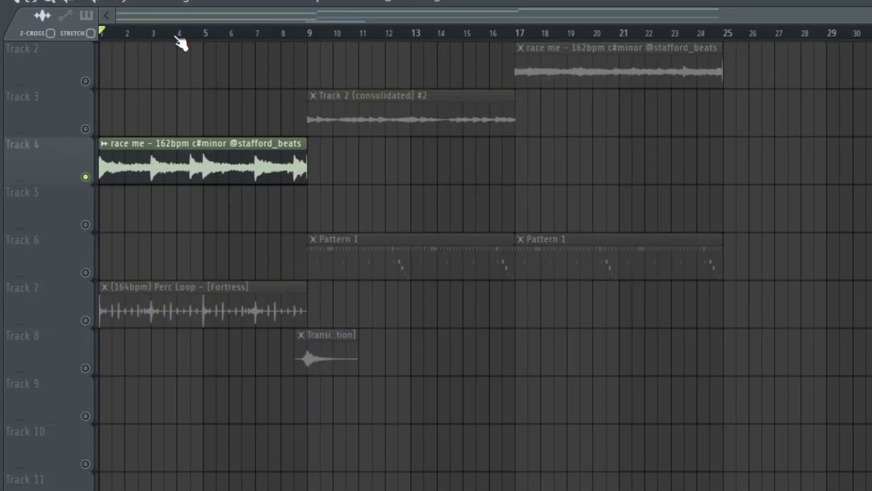
key(ctrl+a)
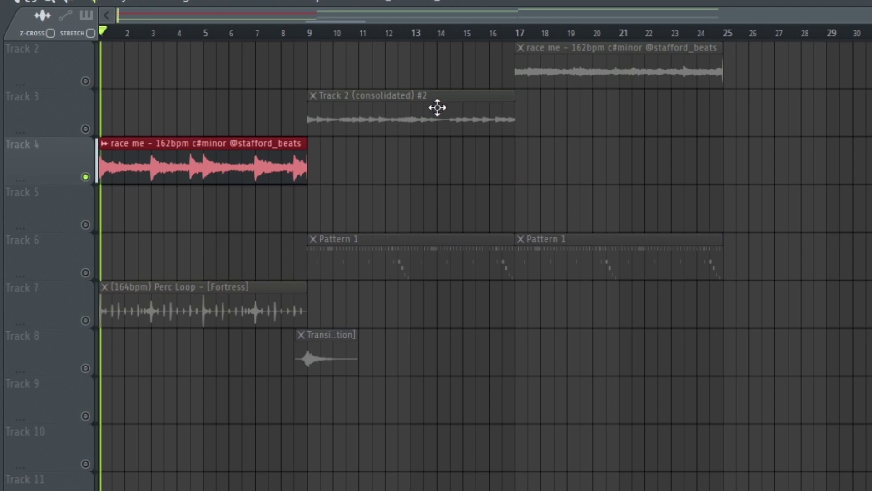
right_click(93, 128)
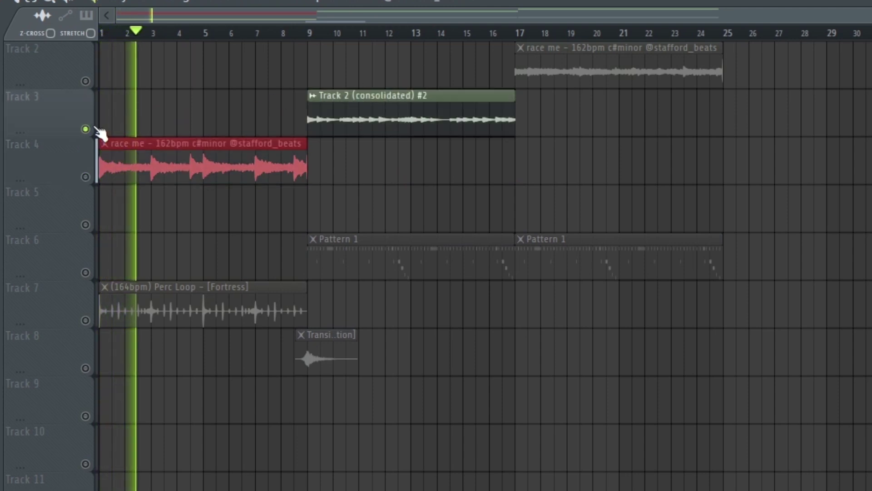
key(space)
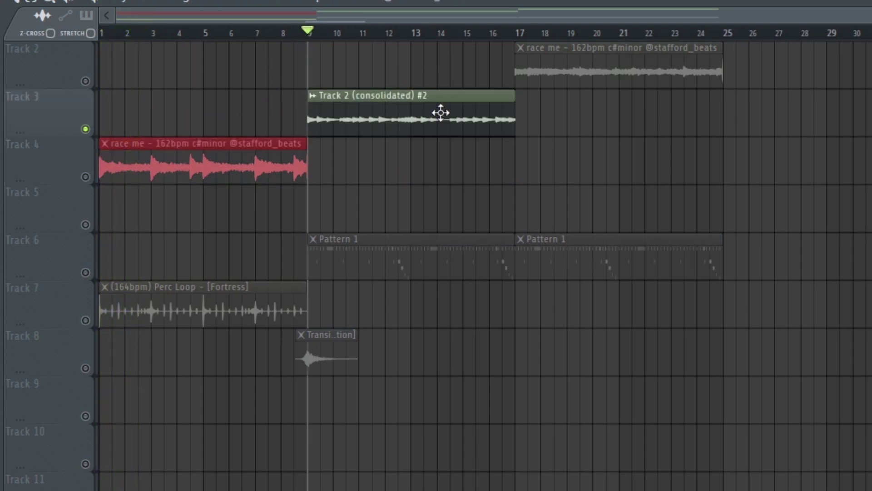
key(space)
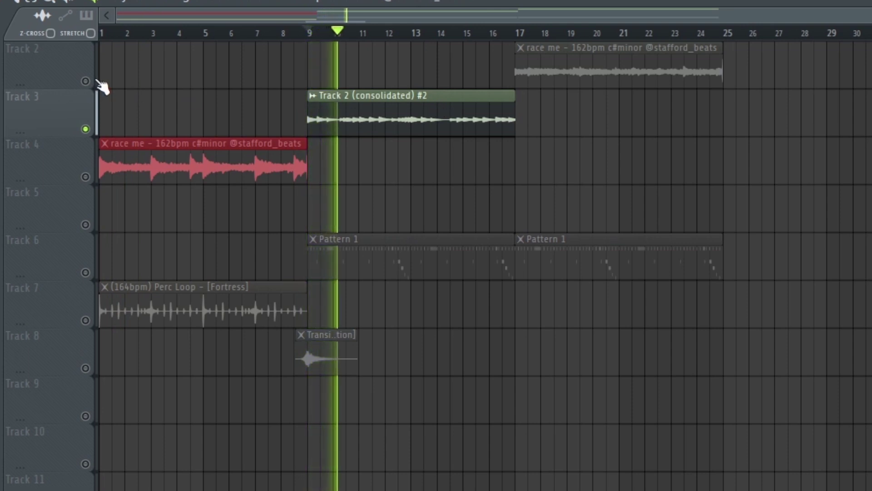
click(101, 85)
key(space)
click(520, 33)
key(space)
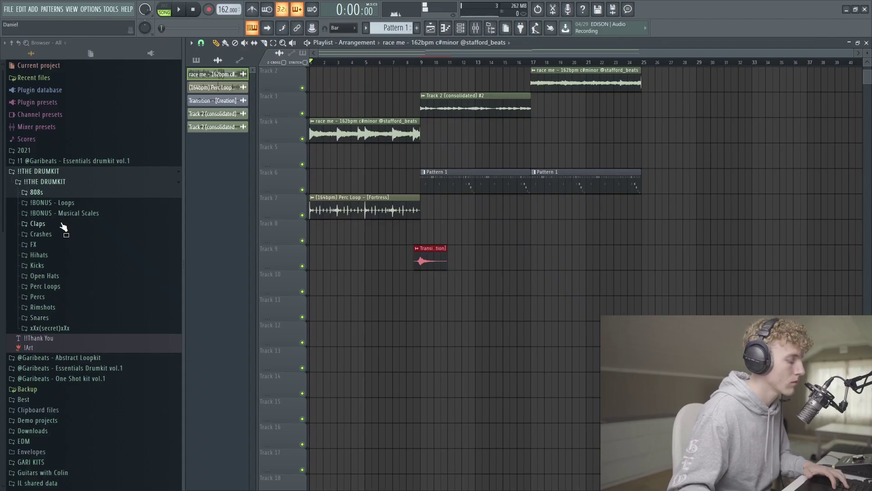
Mark bars 9–17 and load 808 - [Dro] from the 808s folder as a new channel.
drag(422, 68, 530, 64)
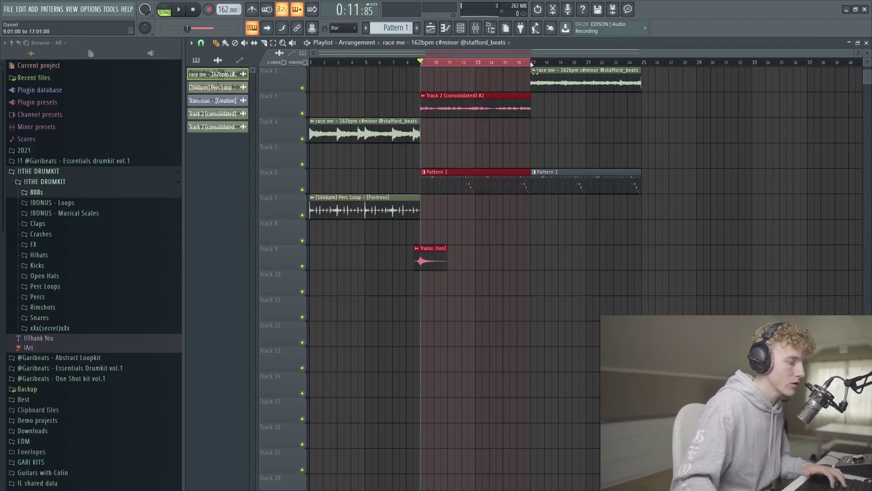
click(100, 195)
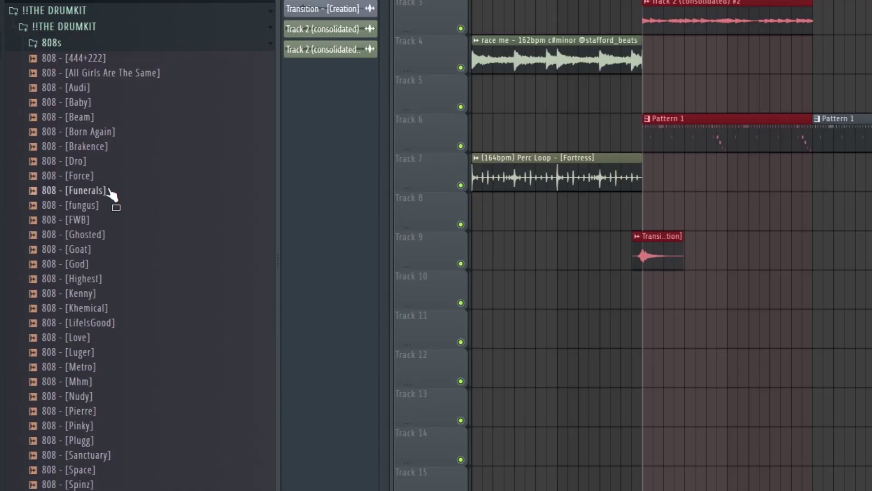
key(F6)
drag(108, 162, 459, 45)
drag(460, 45, 460, 45)
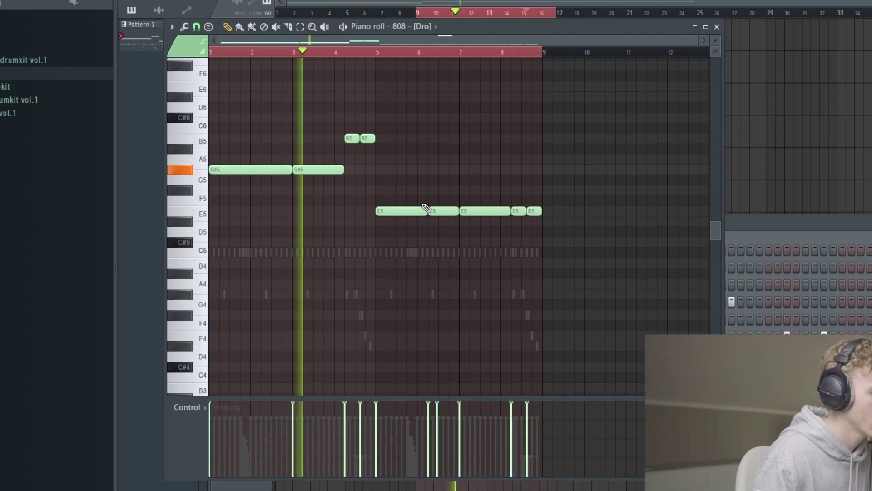
scroll(439, 189, down, 5)
scroll(439, 189, up, 4)
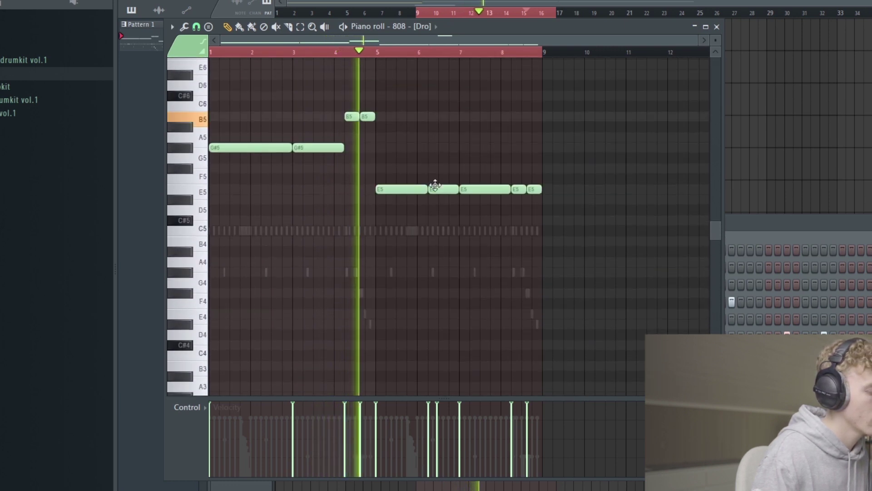
scroll(499, 203, up, 3)
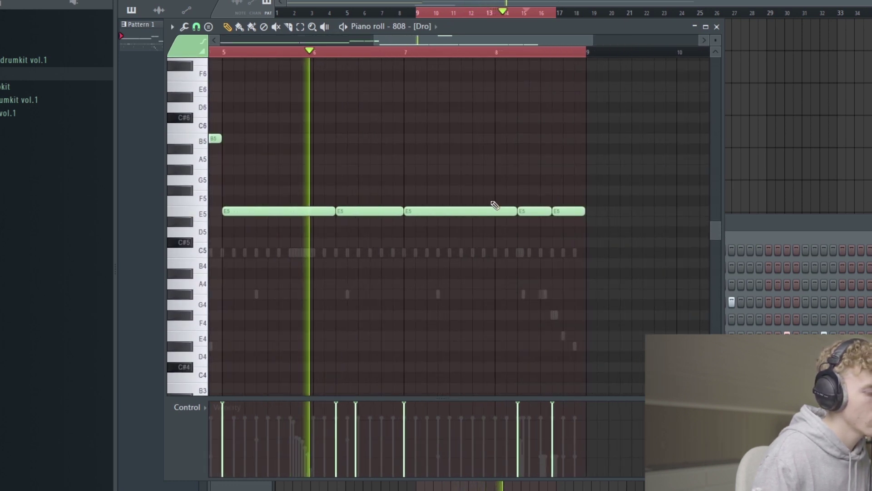
scroll(455, 177, up, 3)
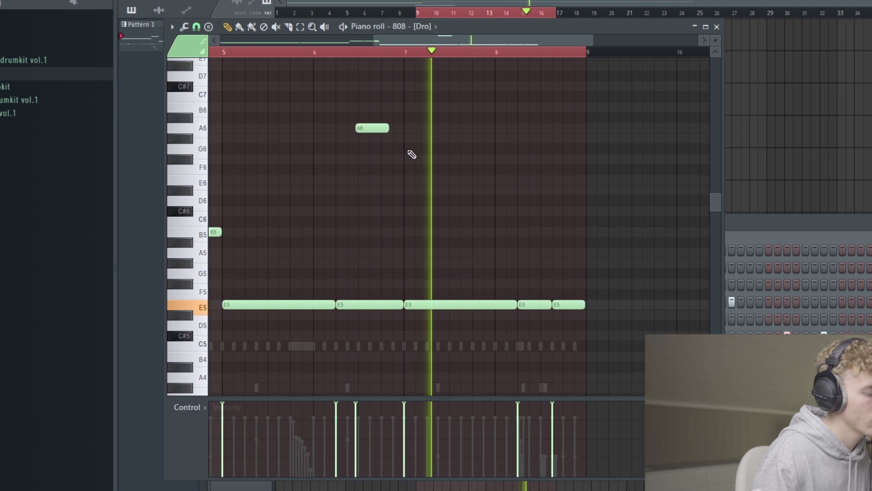
scroll(568, 300, up, 2)
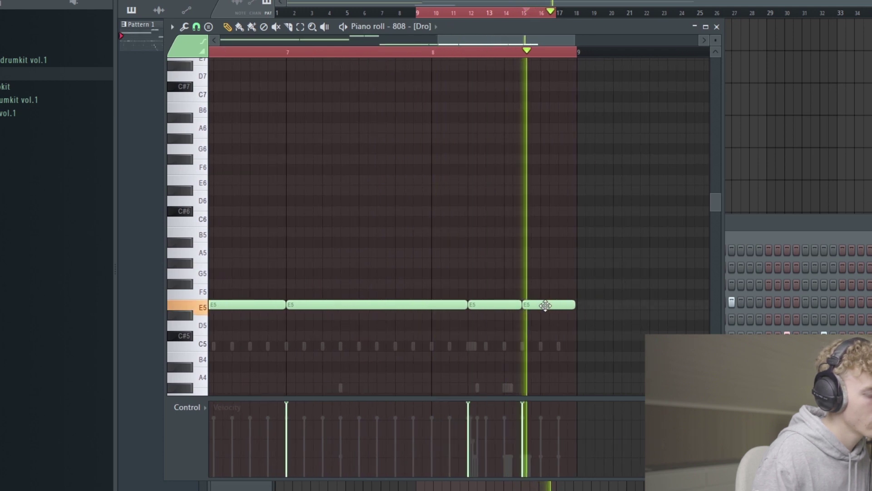